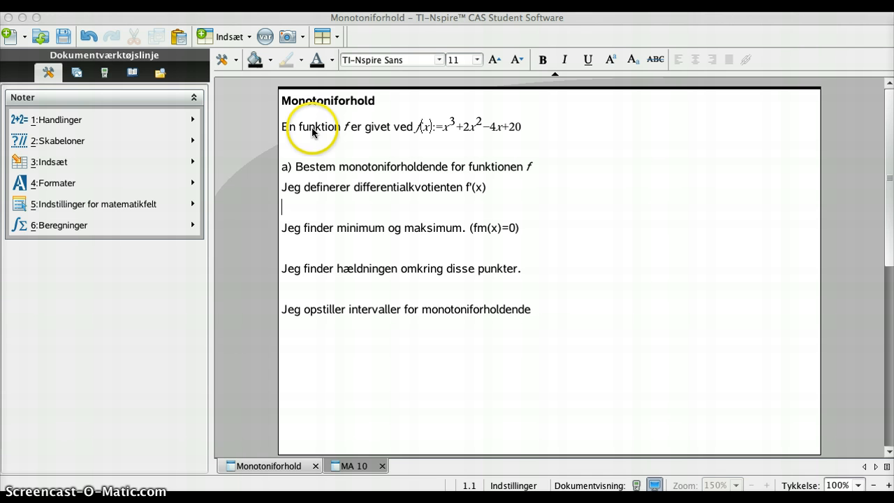
Step: Evaluate the function definition f(x):=x^3+2x^2-4x+20 in the exercise text
click(433, 130)
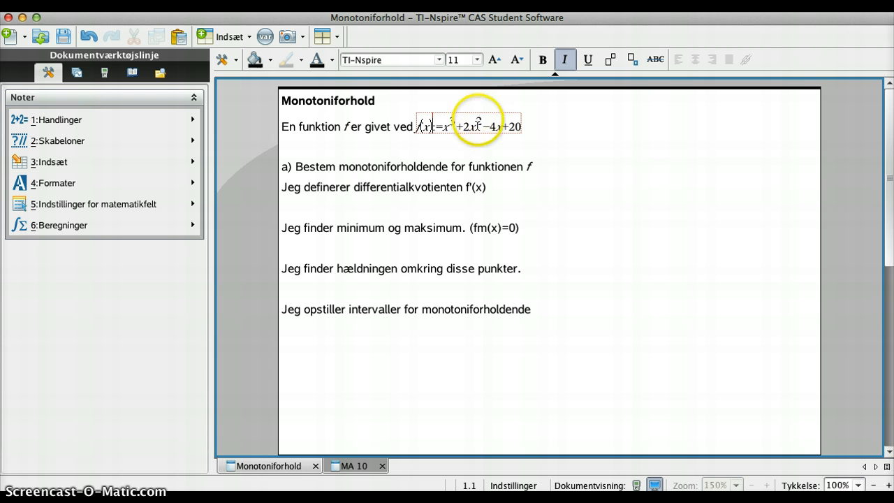
click(475, 124)
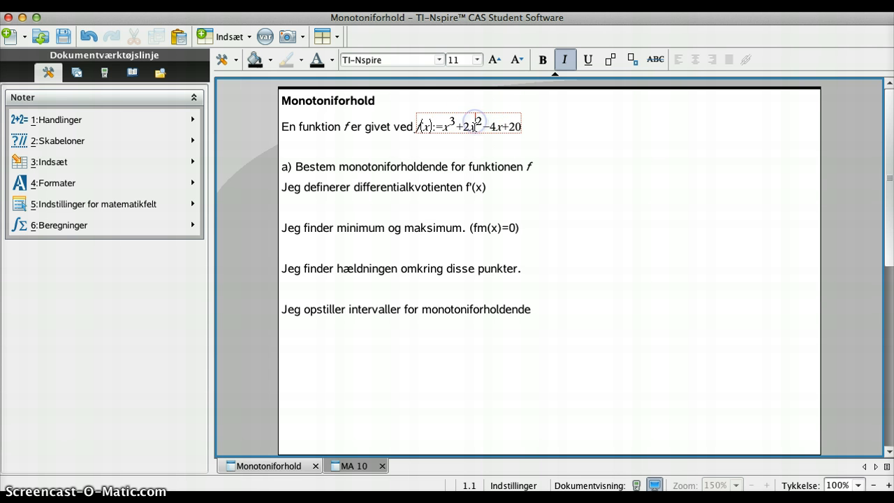
key(Return)
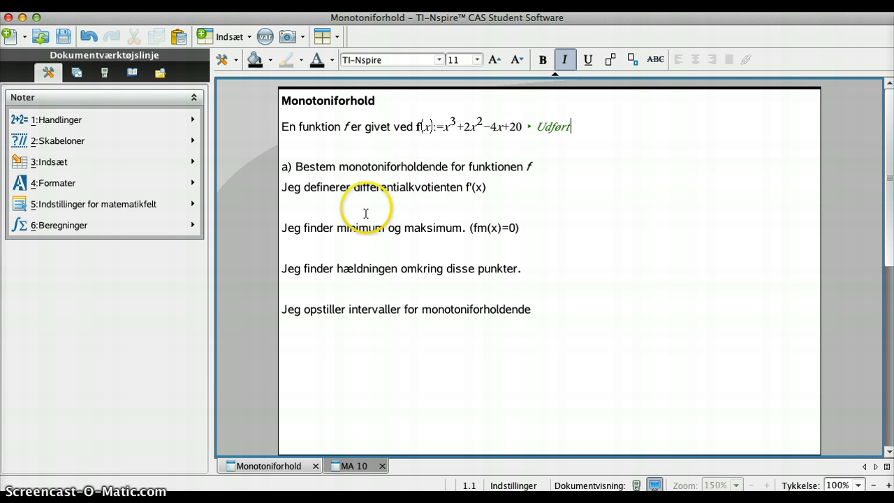
Step: Start a math expression fm(x):= under the differential quotient line and insert an empty first-derivative template after it
click(337, 208)
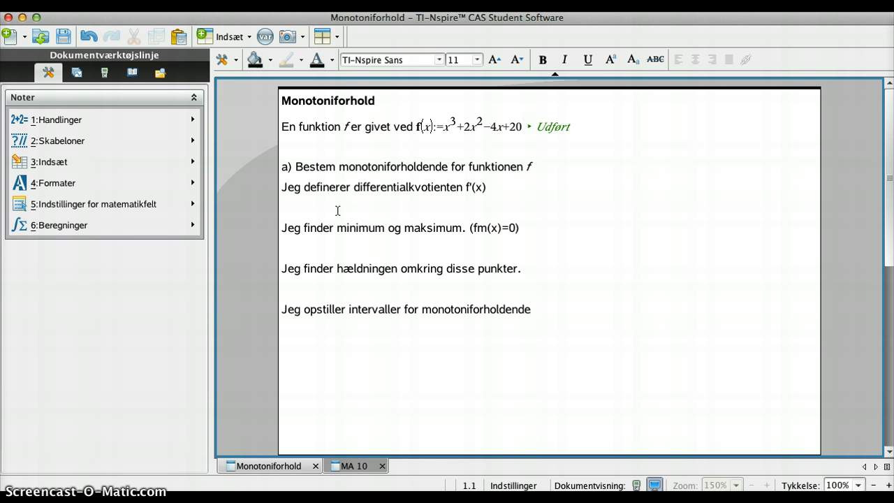
key(super+m)
text(fm(x))
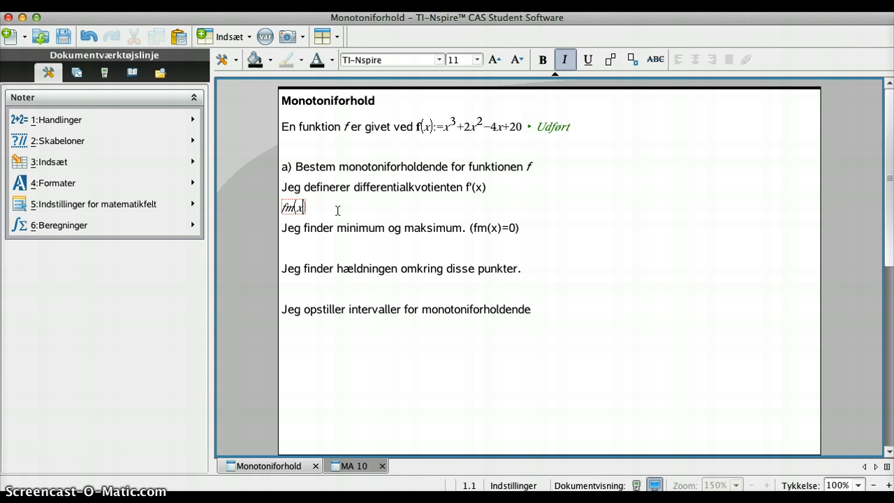
text(:=)
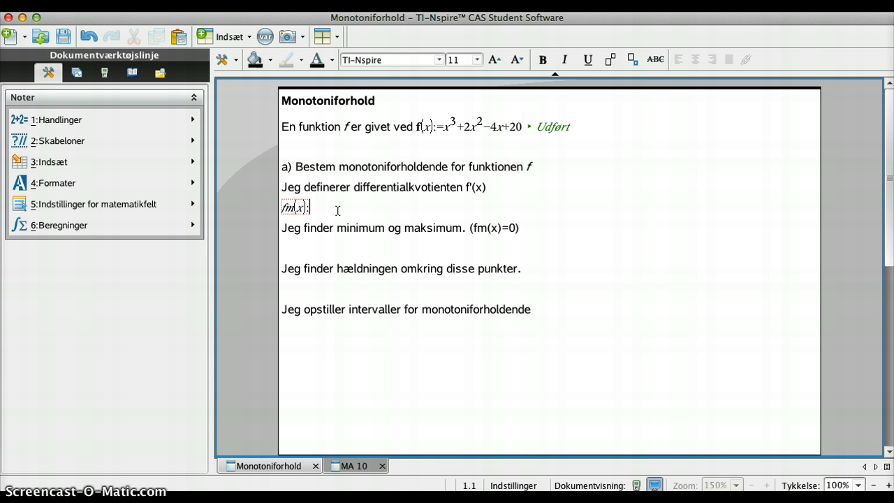
click(136, 74)
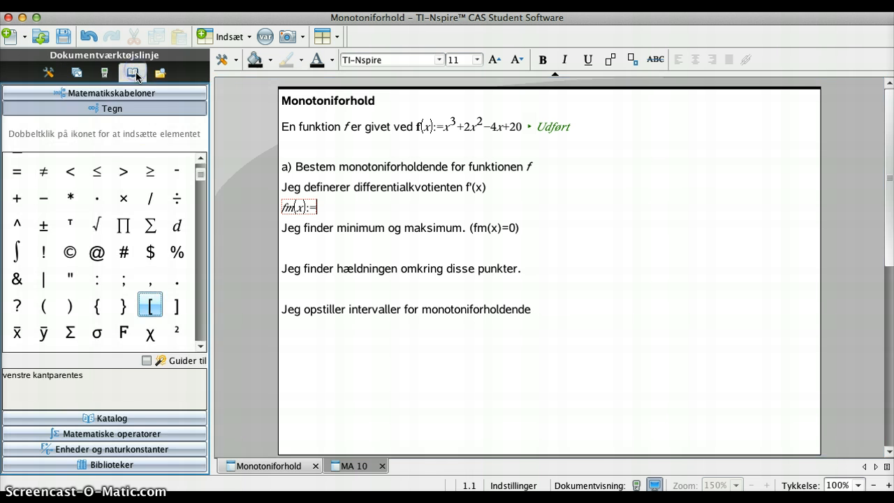
click(128, 94)
click(155, 134)
click(124, 184)
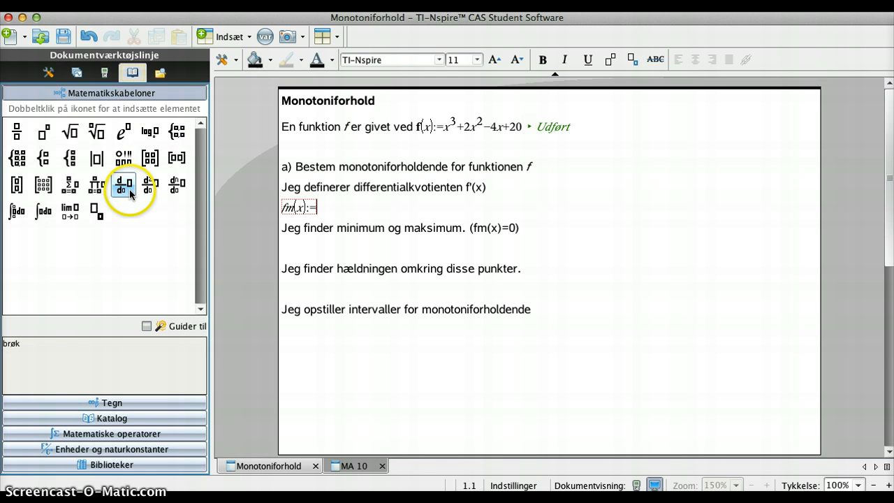
double_click(123, 184)
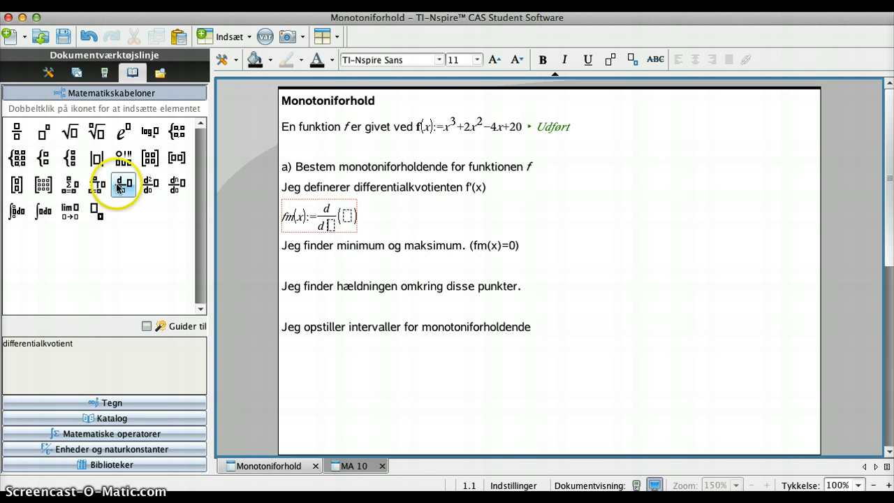
click(148, 193)
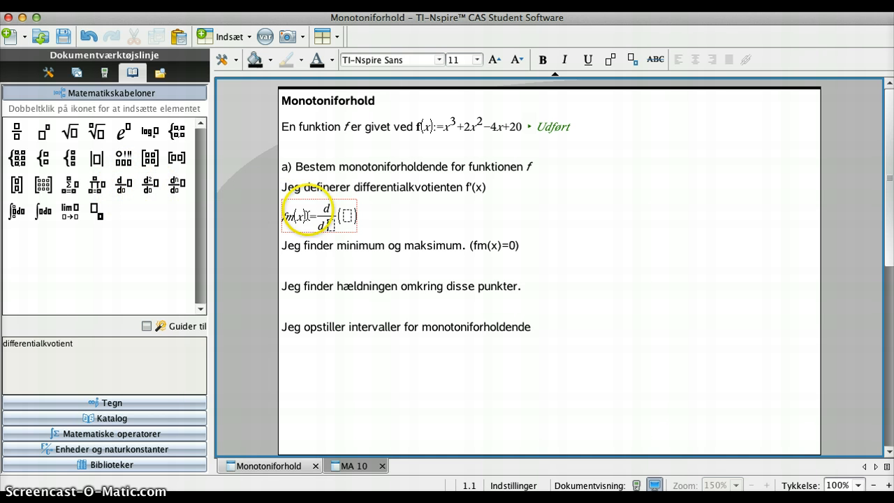
Step: Fill the derivative template with variable x and function f(x), and evaluate the fm(x) definition
text(x)
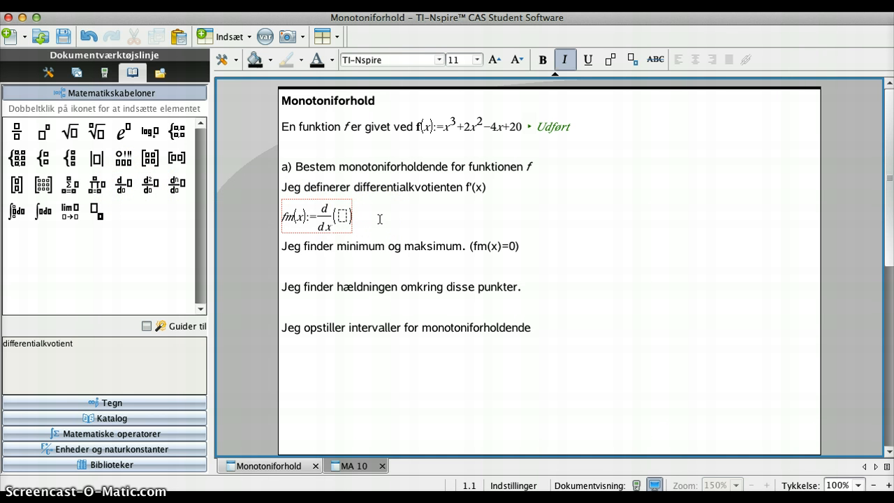
click(475, 201)
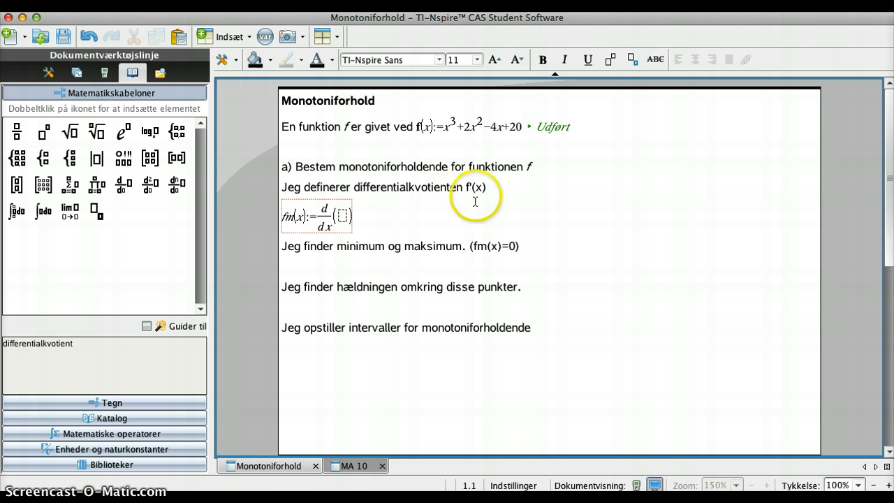
text(f(x)
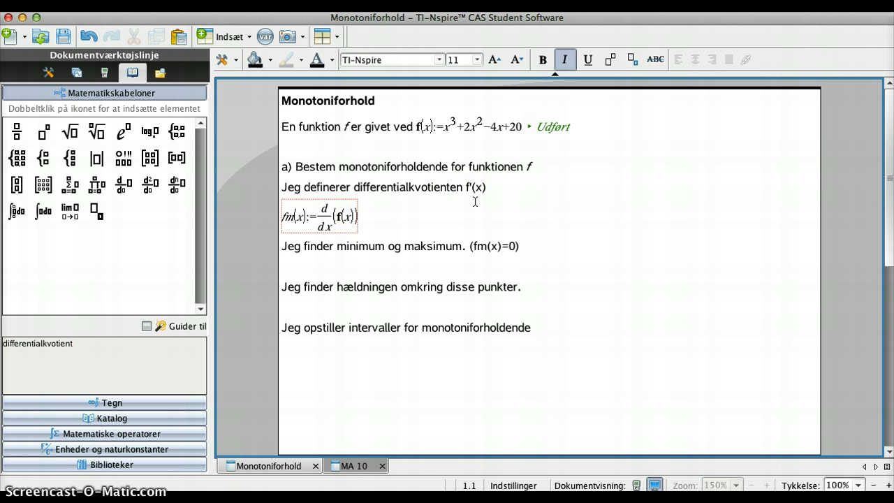
click(346, 221)
click(294, 220)
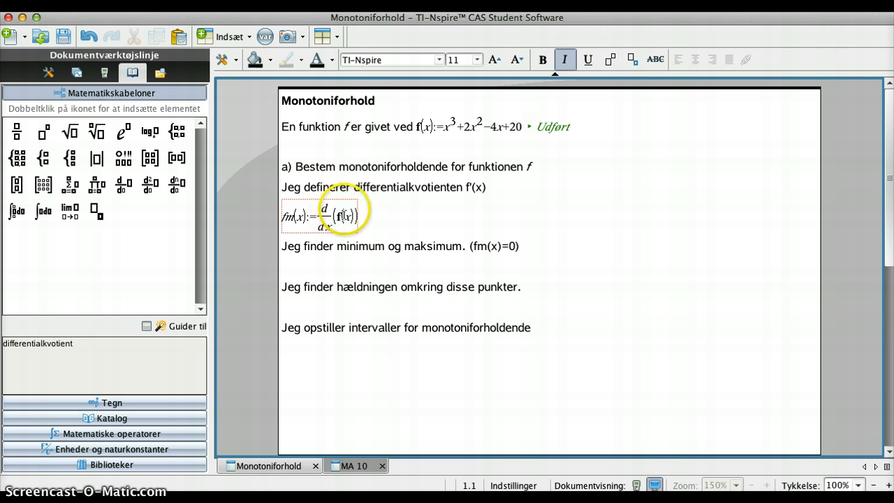
key(Return)
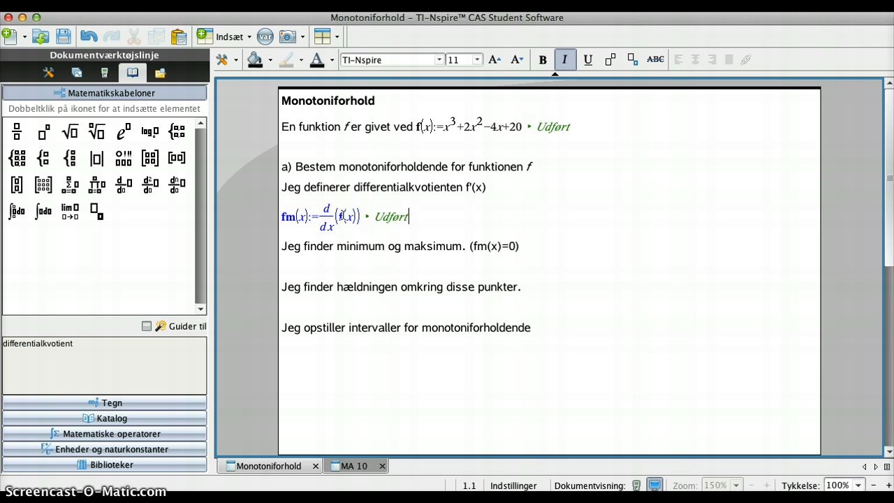
Step: Below the minimum and maximum line, evaluate solve(fm(x)=0,x) in a math field
click(318, 261)
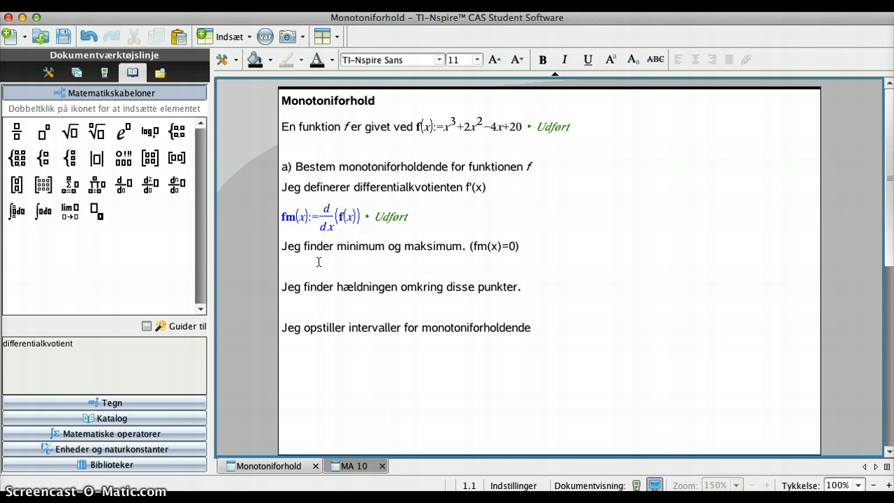
key(super+m)
text(solve)
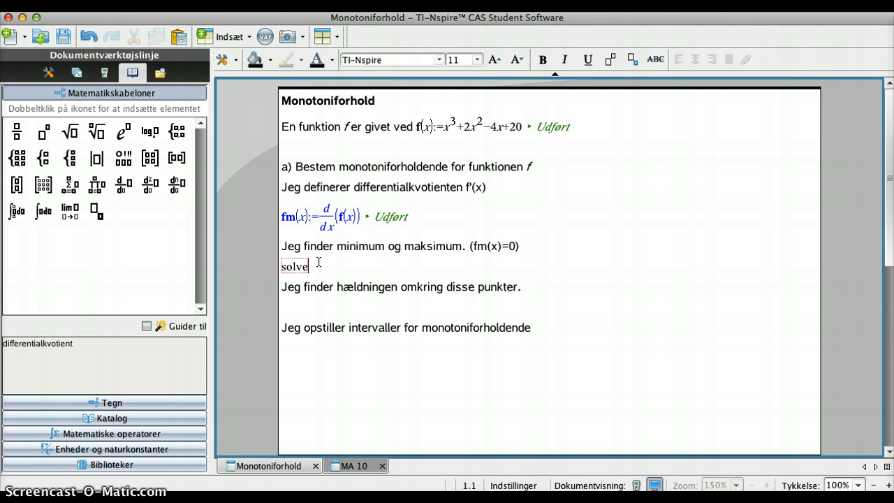
text((fm)
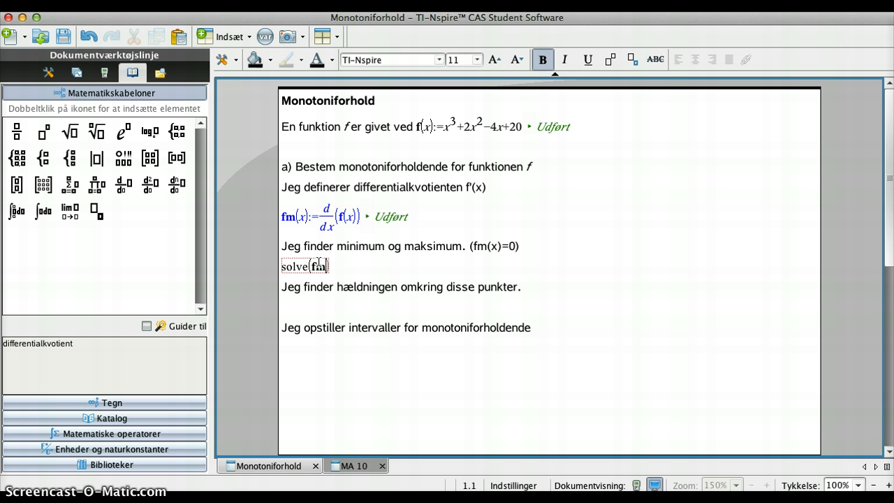
text((x)=0)
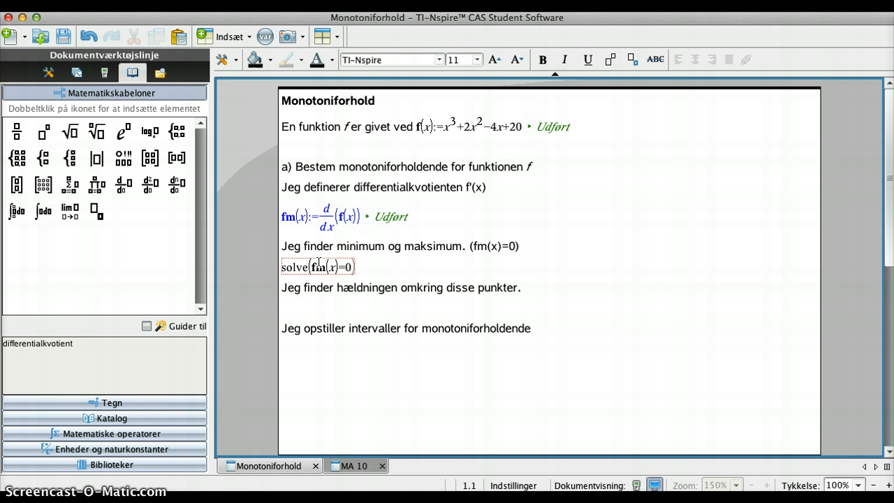
text(,x)
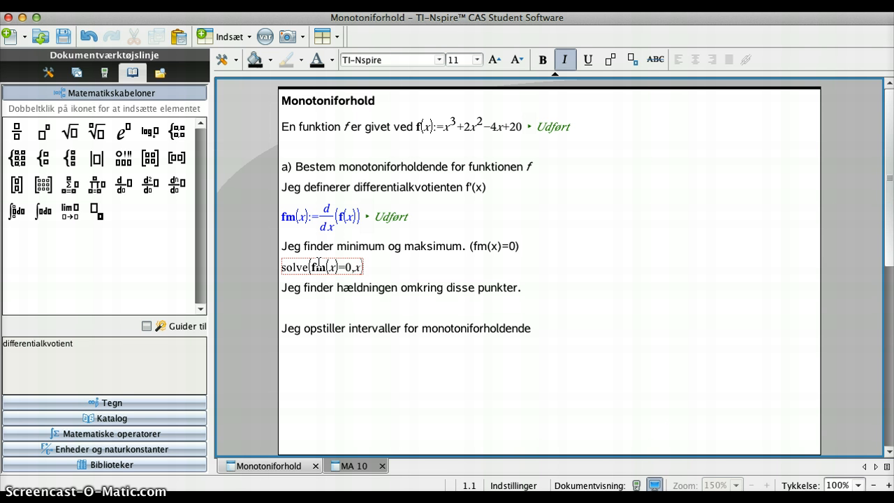
text())
key(Return)
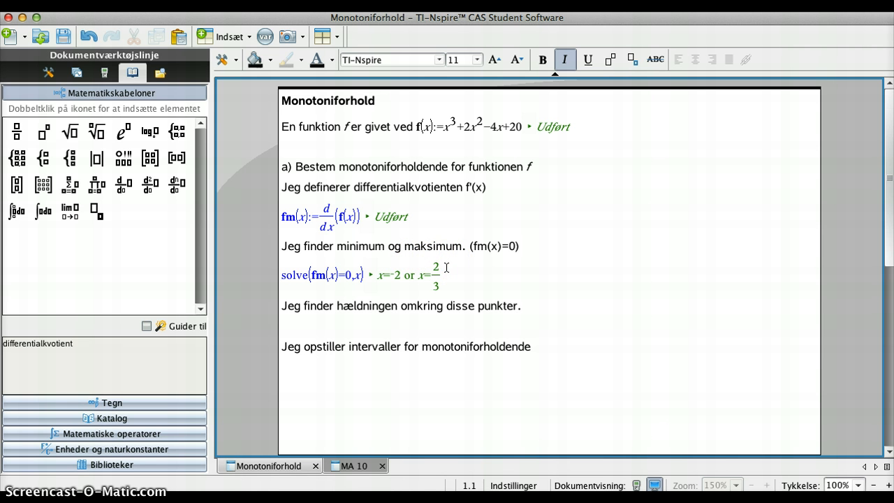
Step: Below the line about slopes around the points, evaluate fm(-3) in a math field
click(395, 327)
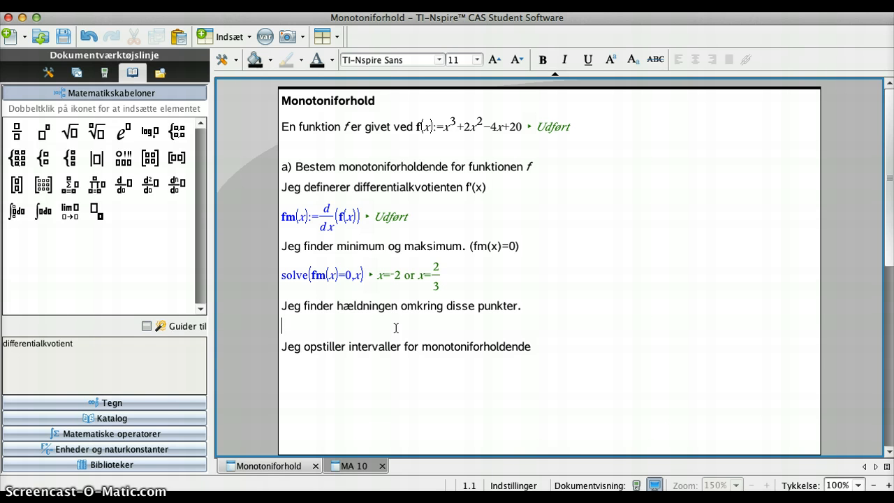
key(super+m)
text(fm)
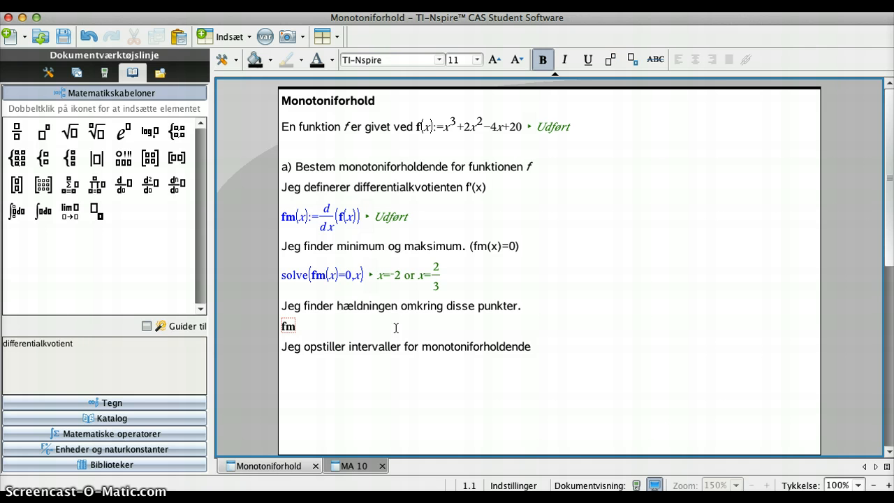
text((-3)
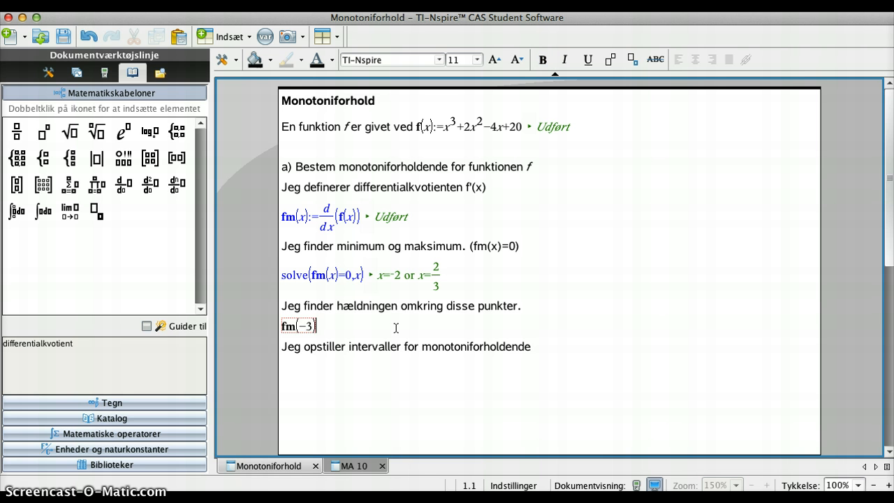
key(Return)
Step: Add a new line below fm(-3) and evaluate fm(-1) in a math field
click(341, 326)
key(Return)
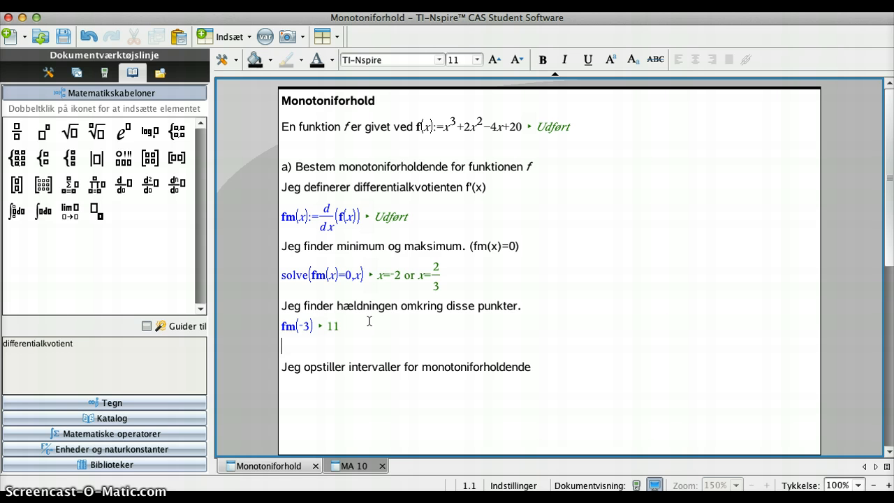
key(super+m)
text(f)
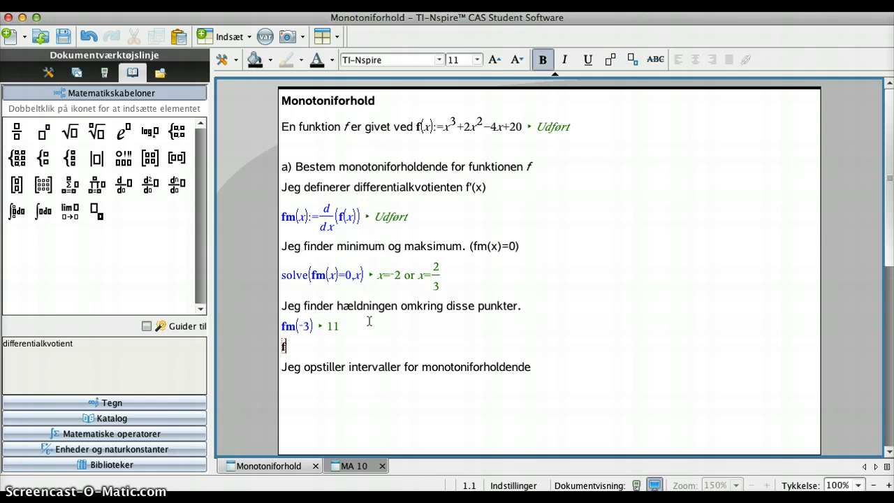
text(m()
text(-1) ▸ -5)
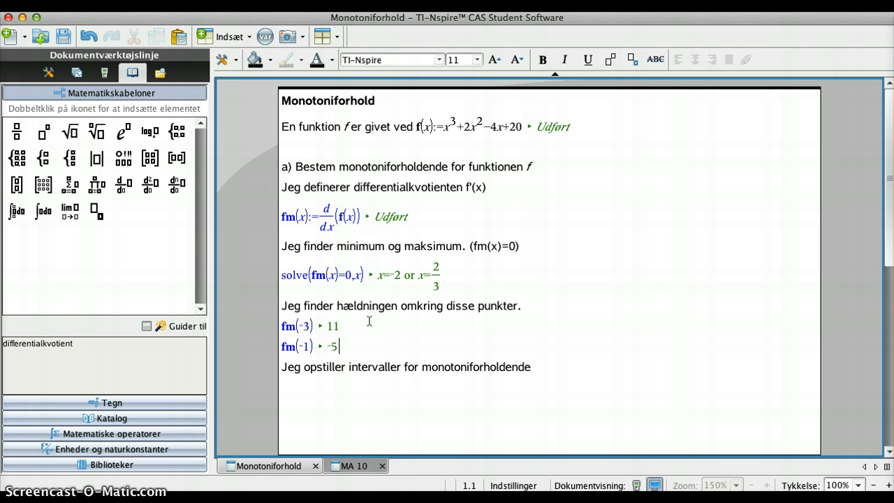
key(Return)
Step: Add a new line below fm(-1) and evaluate fm(1) in a math field
key(Return)
key(super+m)
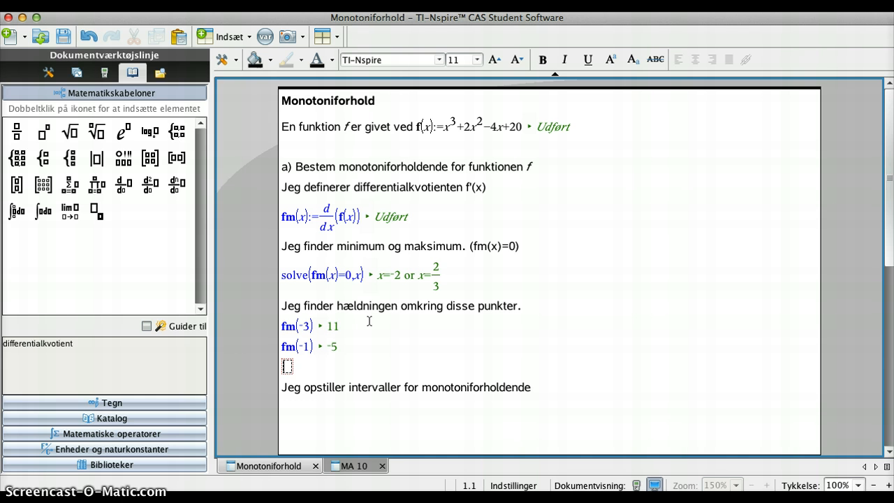
text(fm(1))
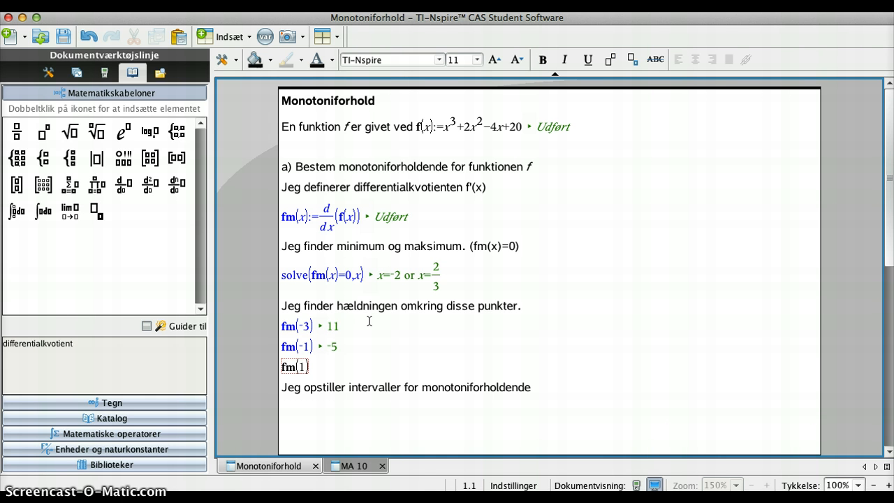
key(Return)
click(370, 313)
Step: Split the page into two side-by-side areas and add a Graphs application to the empty one
click(324, 36)
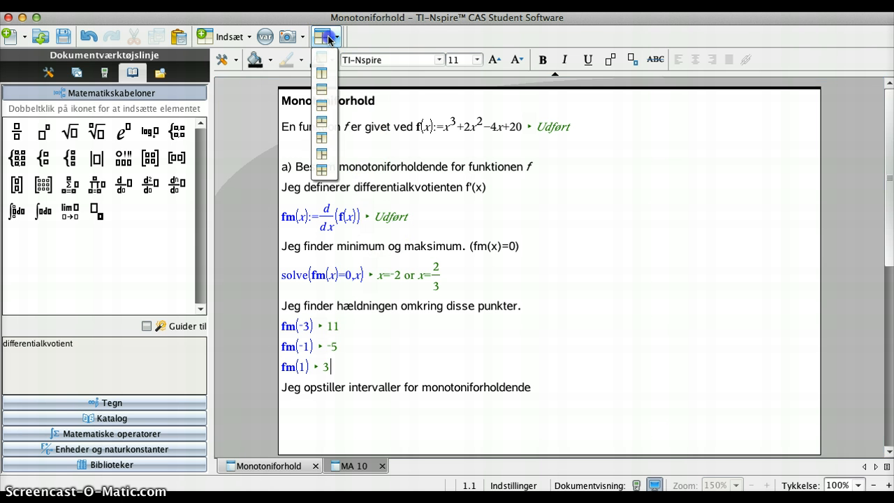
click(322, 73)
click(632, 242)
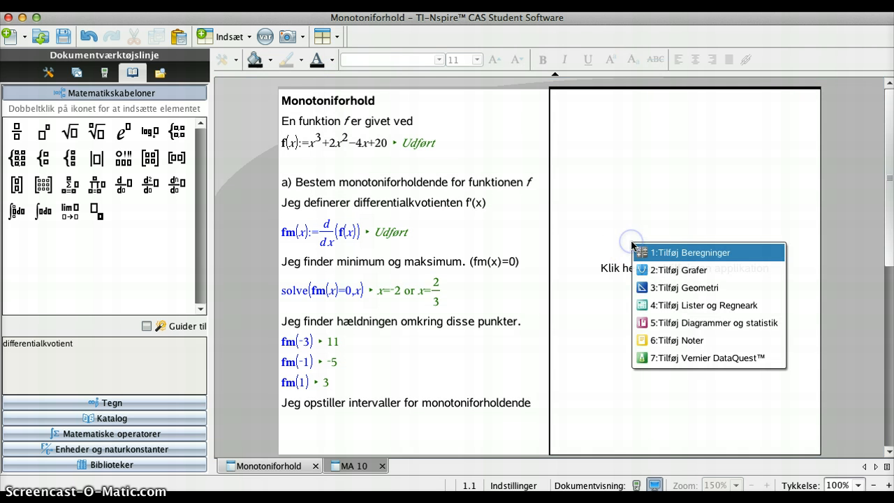
click(667, 260)
click(669, 269)
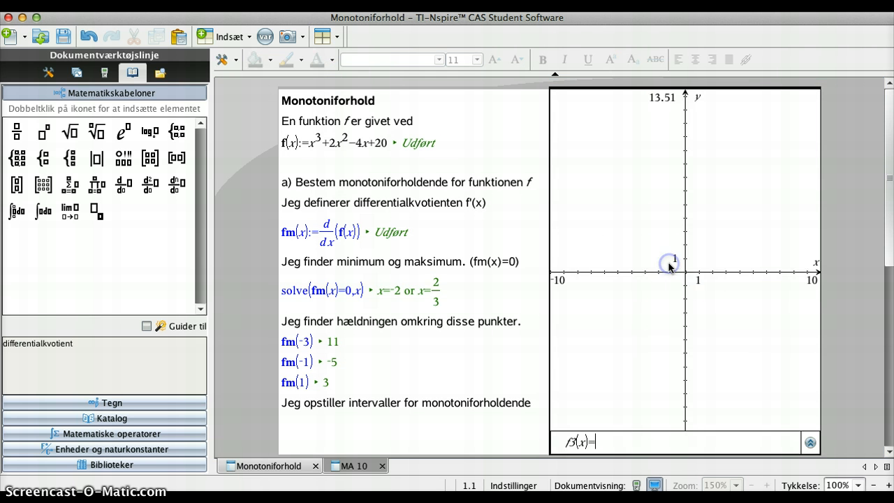
Step: Copy the expression x^3+2x^2-4x+20 from the f(x) definition and plot it as f3(x) in the graph area
drag(308, 143, 388, 144)
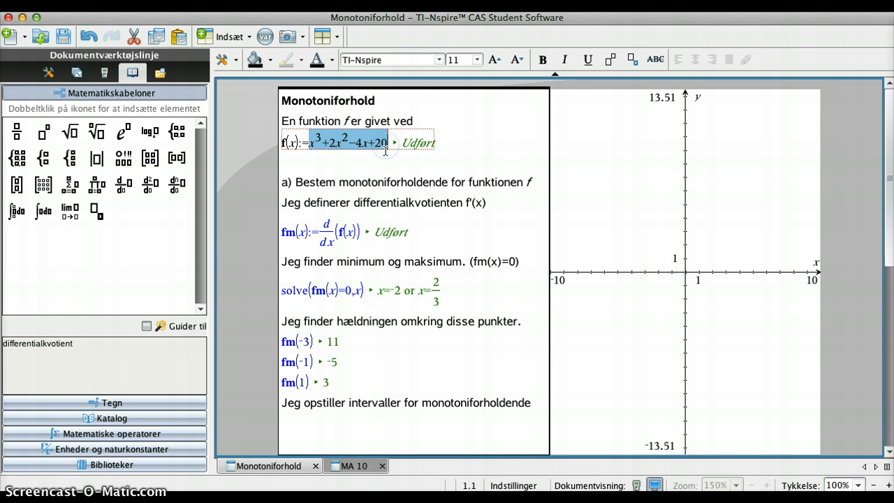
click(565, 310)
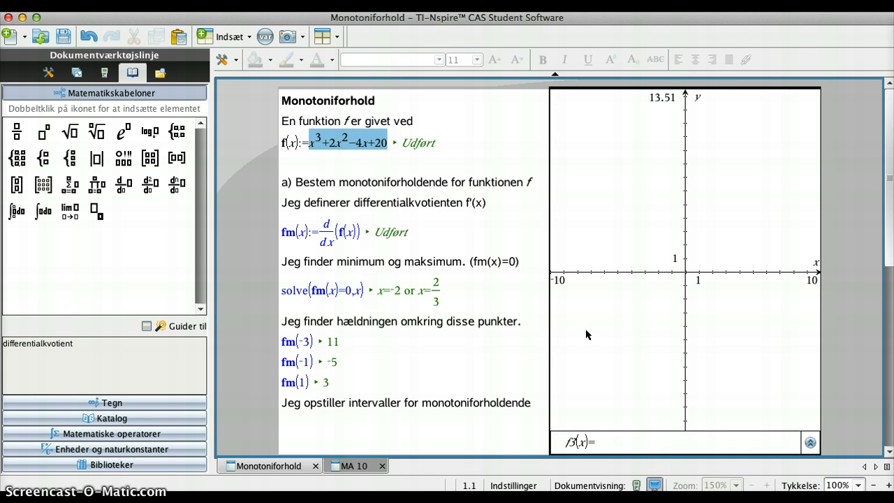
text(x^3+2x^2-4x+20)
key(Return)
click(590, 327)
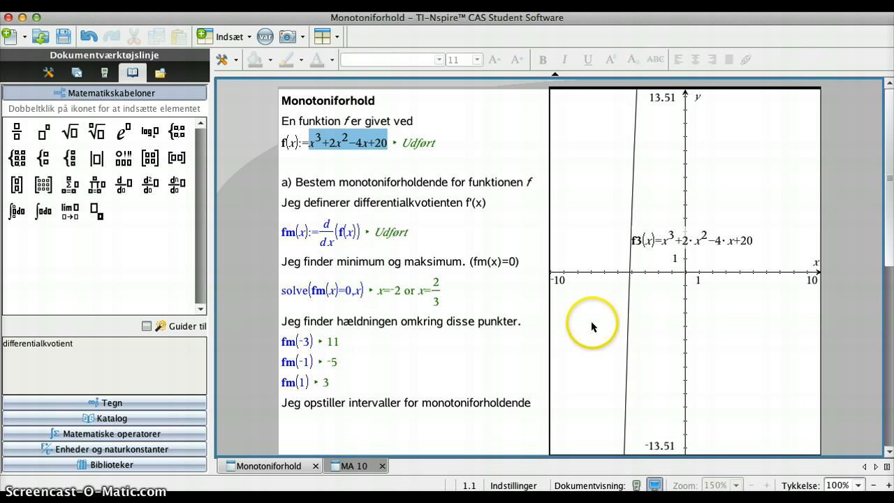
Step: Rescale the graph window with Zoom – Fit so the f3(x) curve fits the graph area
right_click(719, 194)
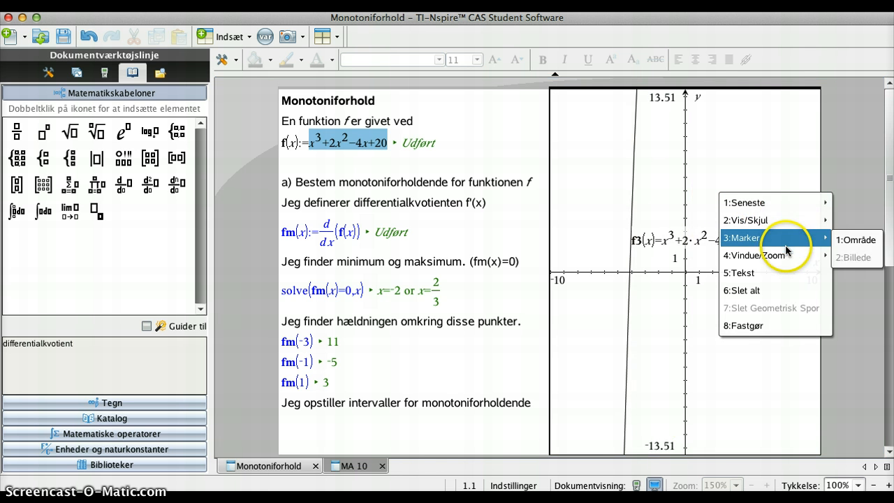
mouse_move(784, 256)
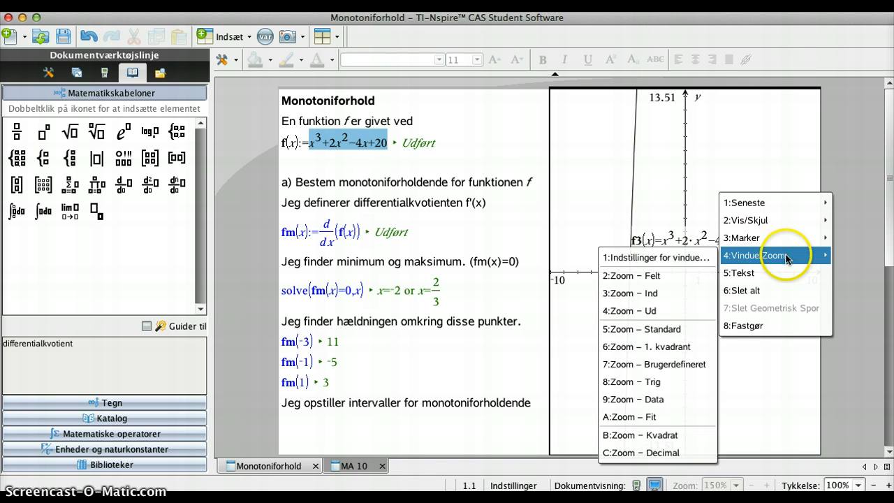
click(617, 416)
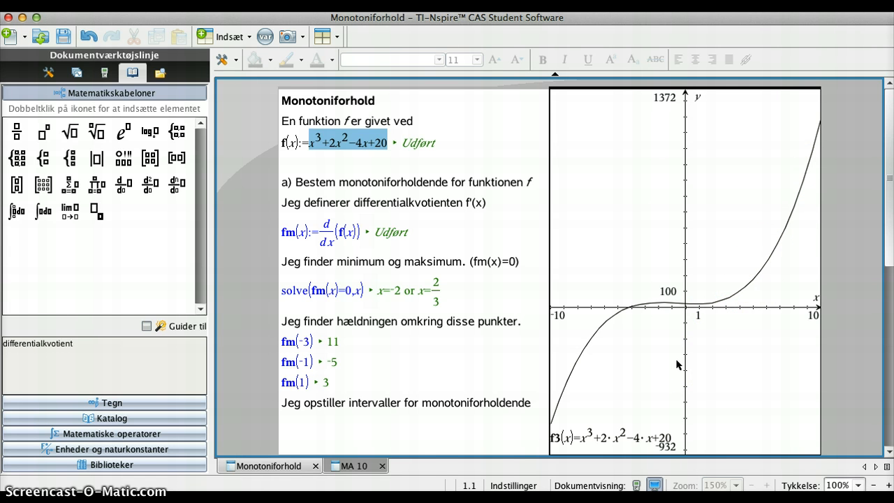
Step: Below the "Jeg opstiller intervaller for monotoniforholdende" line, add the line "Funktionen er voksende i intervallet ]−∞;−2]"
click(348, 370)
click(342, 384)
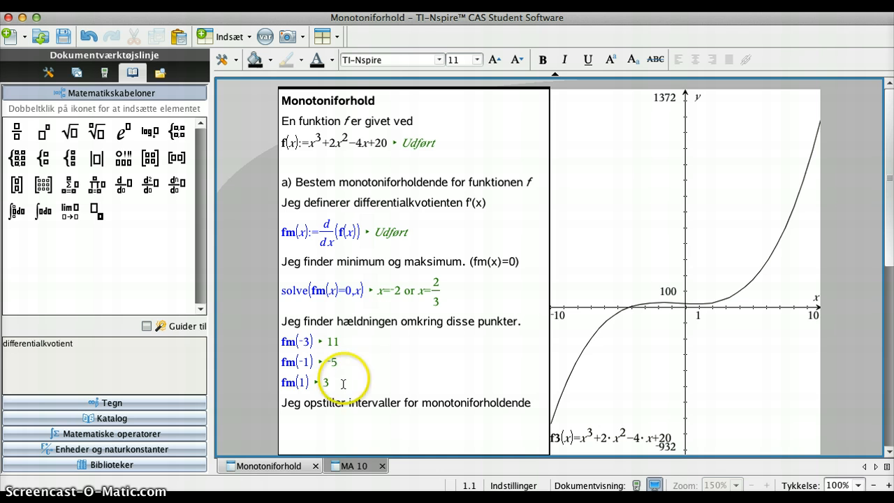
click(532, 408)
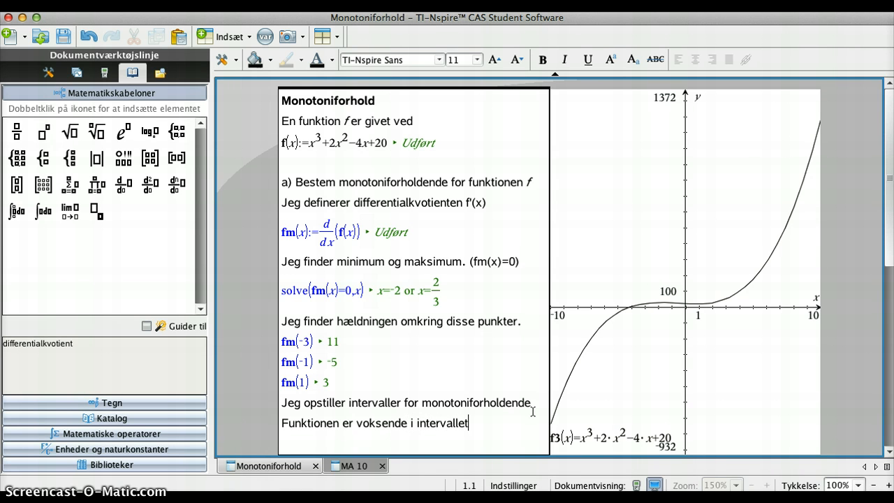
click(137, 403)
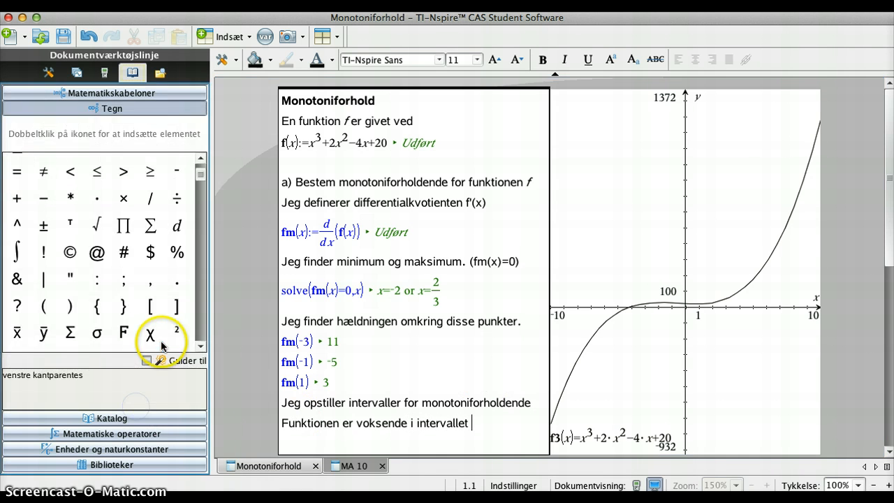
double_click(173, 306)
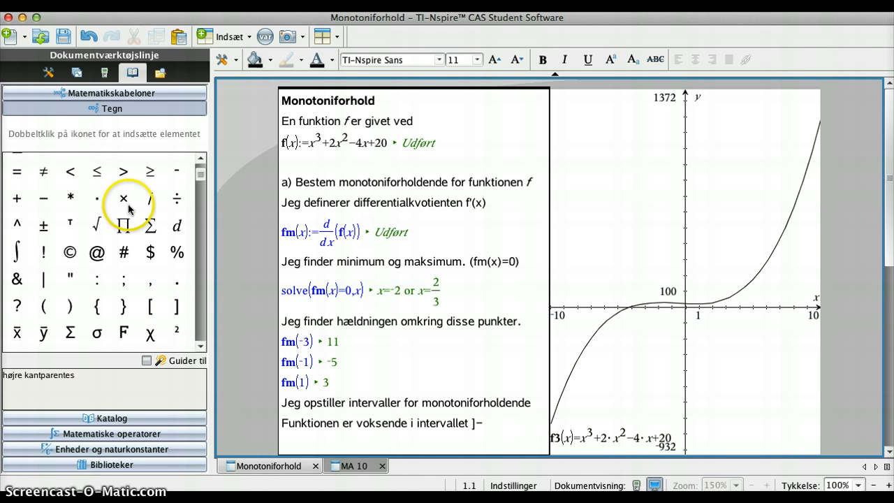
scroll(124, 196, up, 2)
double_click(124, 170)
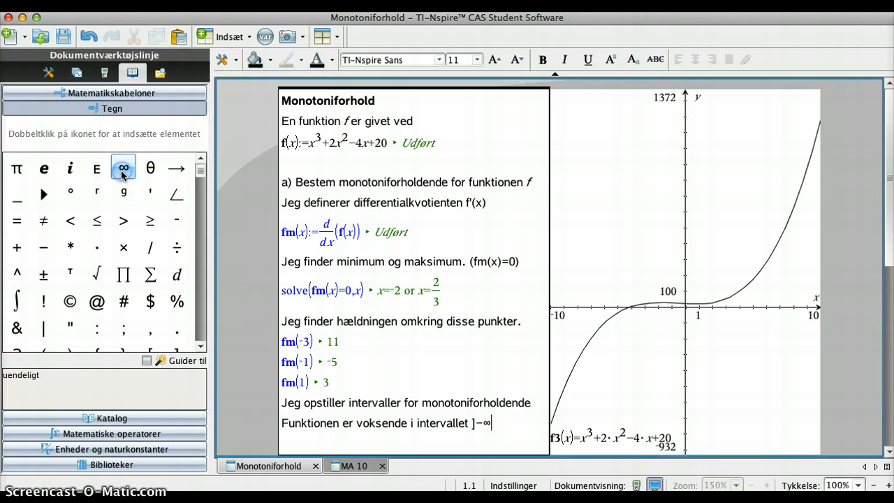
scroll(124, 266, down, 2)
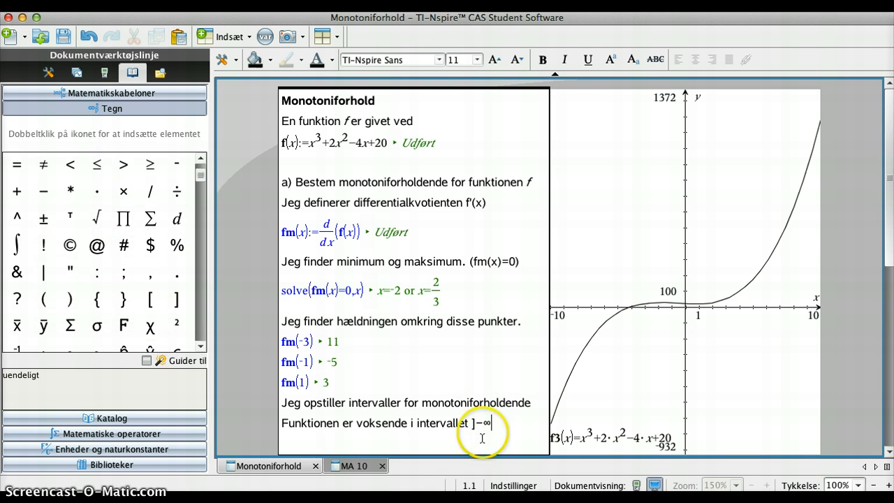
scroll(172, 294, down, 1)
scroll(166, 297, down, 1)
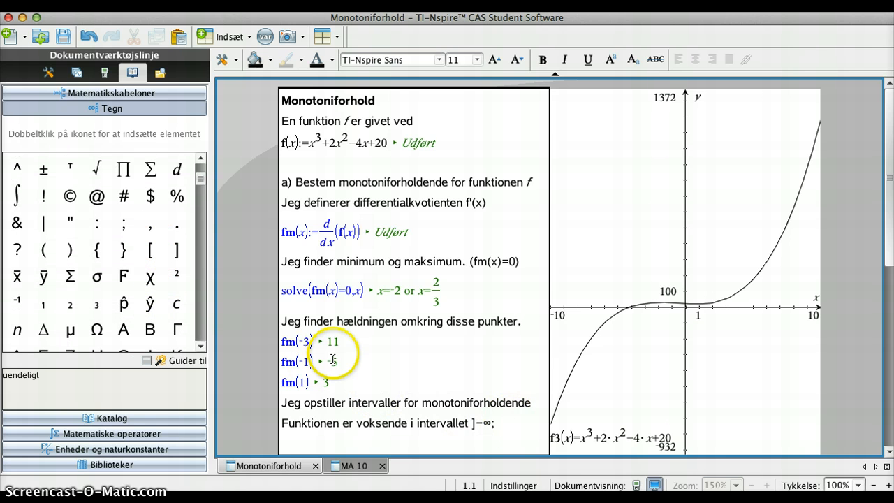
text(2)
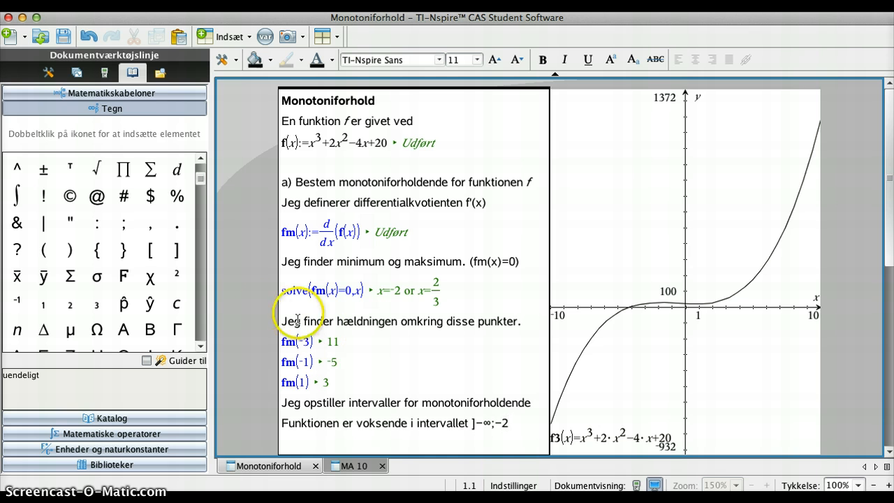
double_click(176, 250)
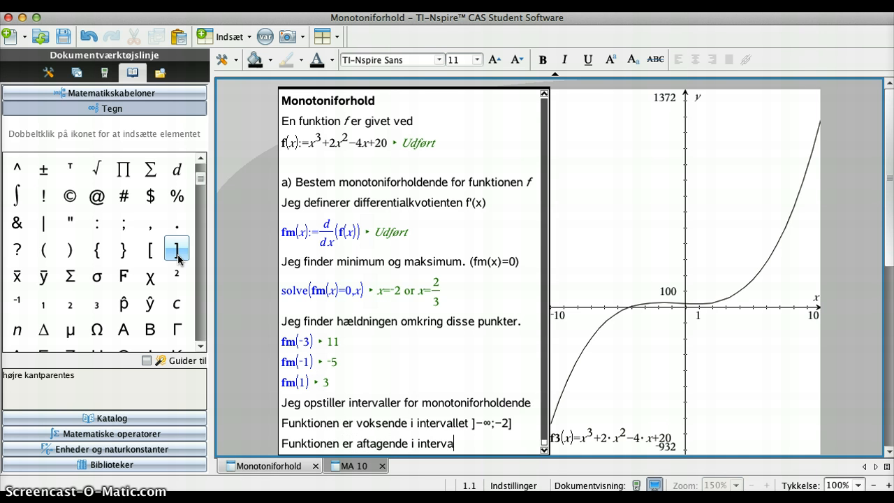
Step: Complete the next line as "Funktionen er aftagende i intervallet [−2;2/3]", with 2/3 as a stacked fraction
double_click(150, 250)
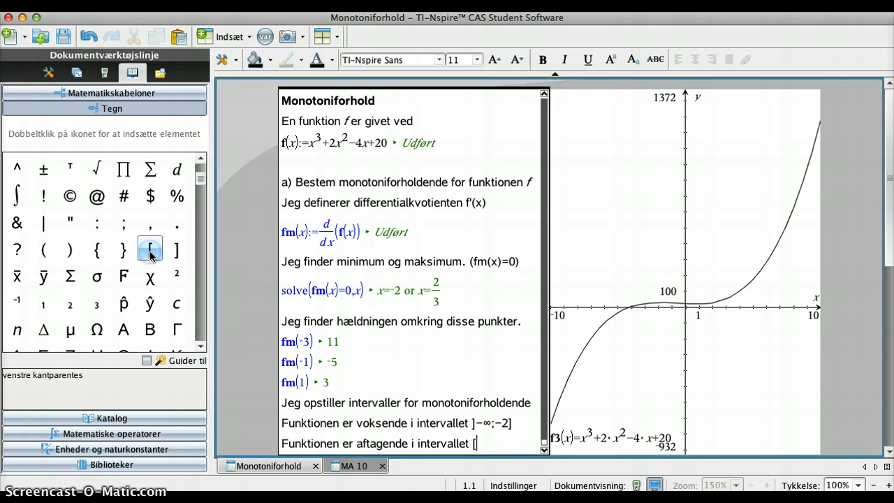
click(105, 93)
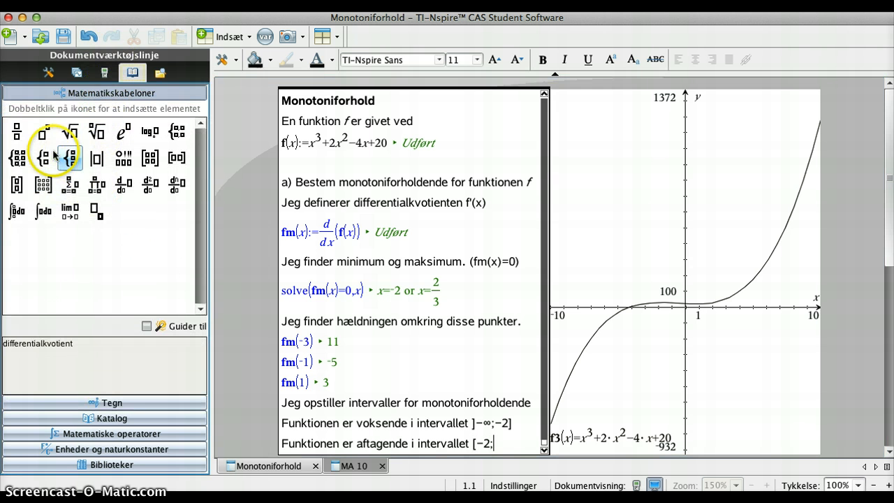
double_click(16, 131)
text(2/3)
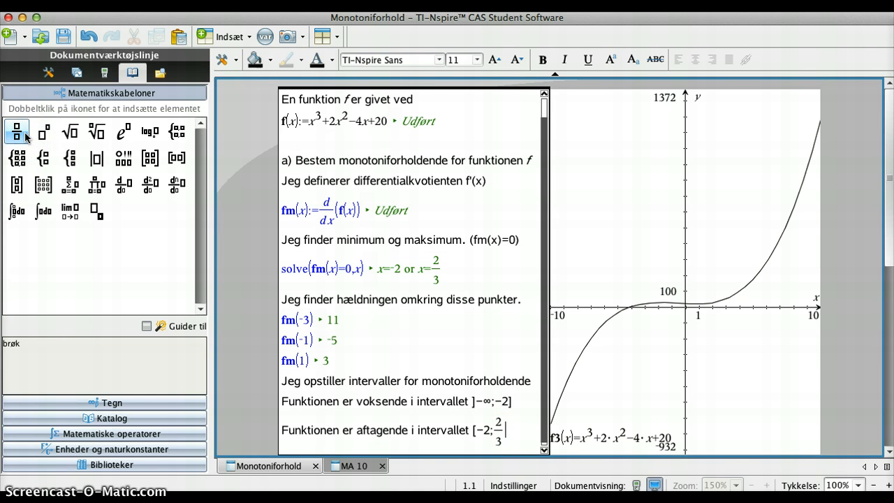
click(60, 401)
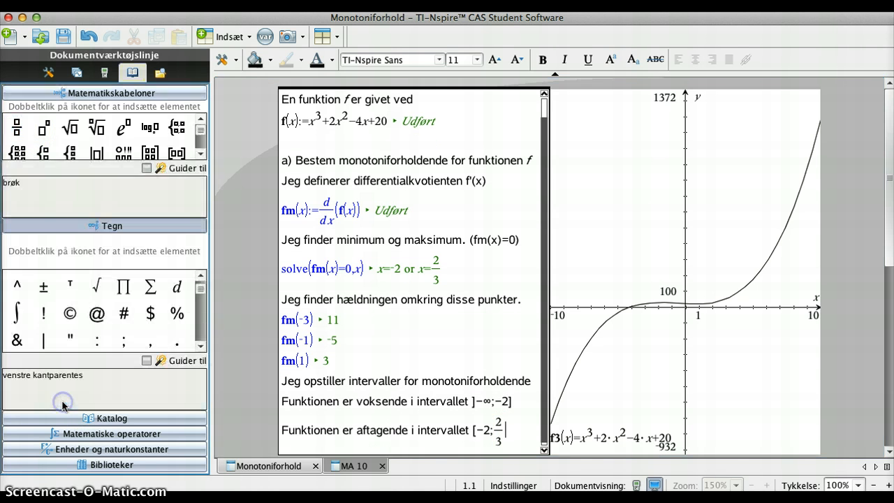
double_click(176, 250)
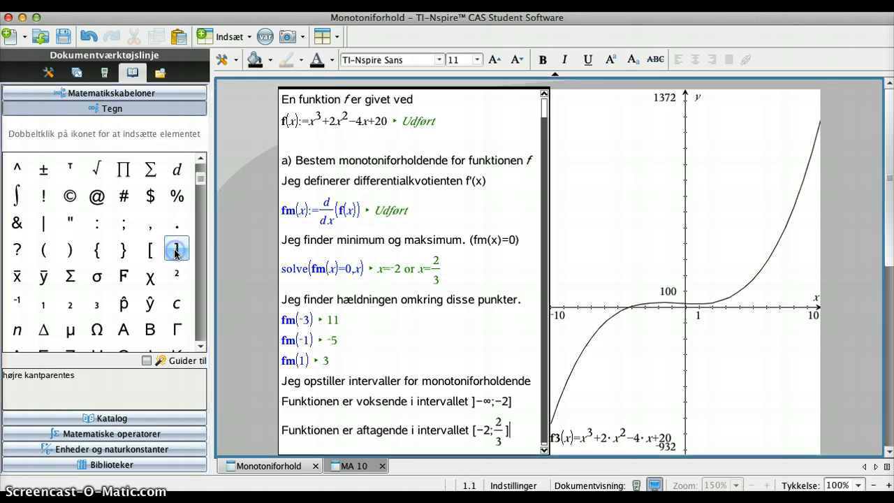
Step: Add a new line reading "Funktionen er voksende i intervallet [2/3;∞[", with 2/3 as a stacked fraction
key(Return)
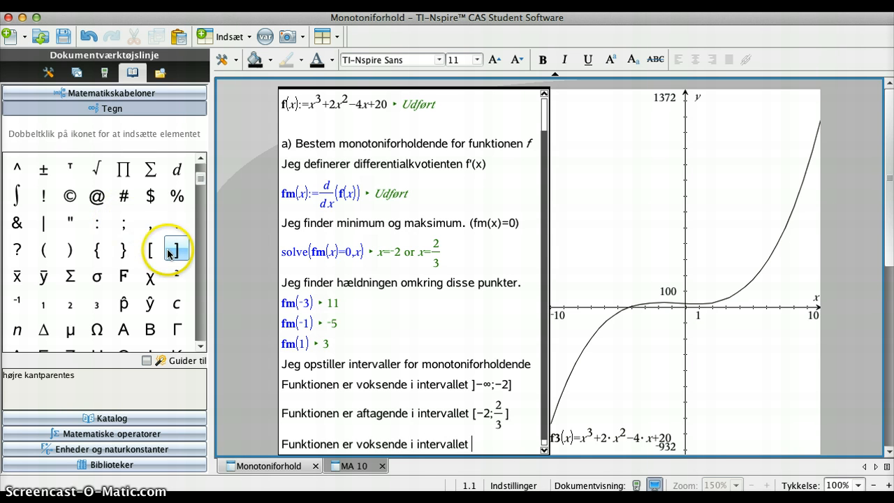
click(153, 253)
click(152, 253)
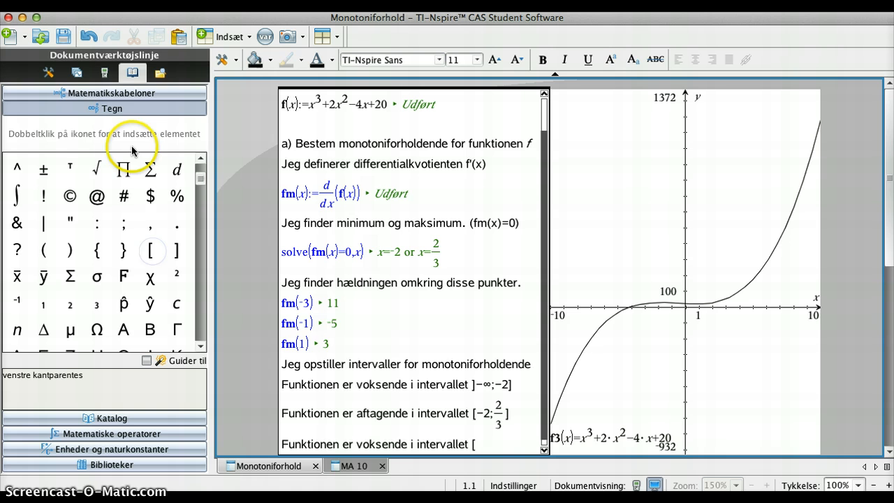
click(105, 93)
double_click(18, 133)
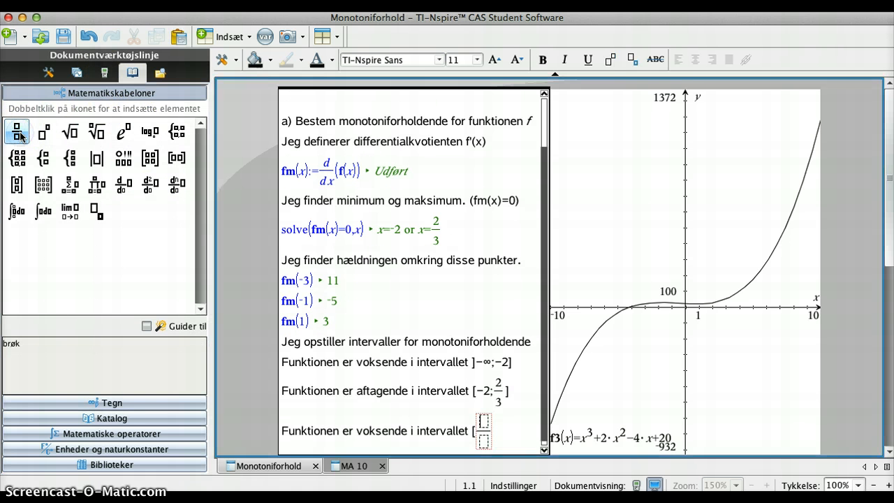
text(2/3;)
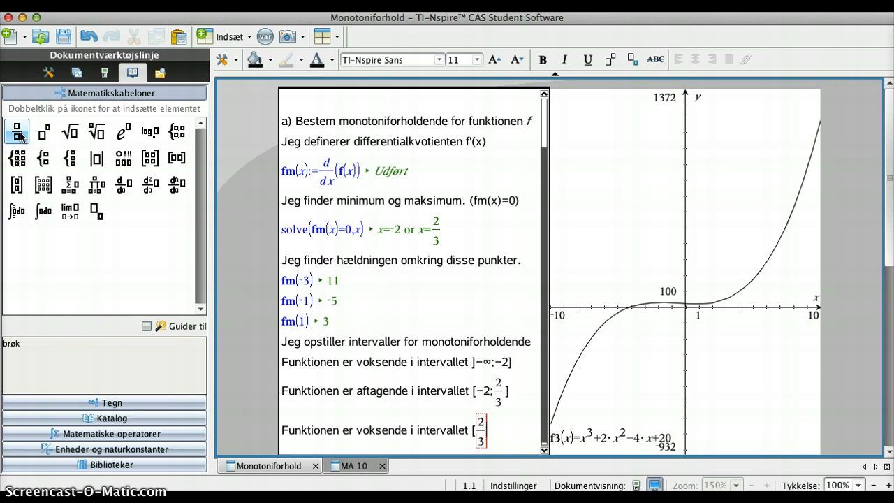
click(120, 403)
scroll(125, 183, up, 3)
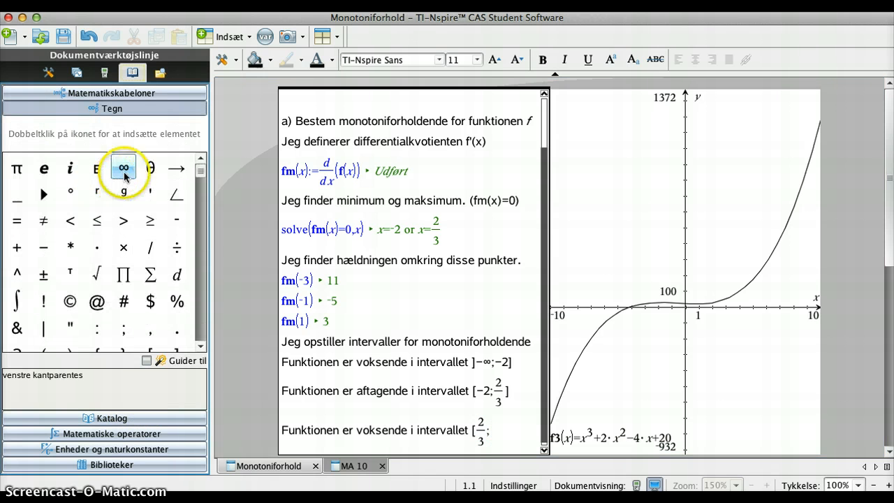
double_click(123, 170)
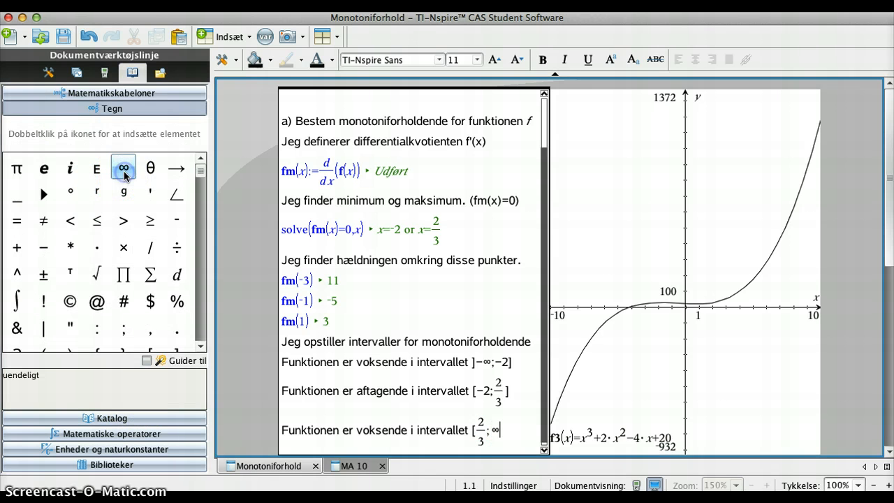
scroll(149, 286, down, 3)
click(151, 287)
double_click(150, 286)
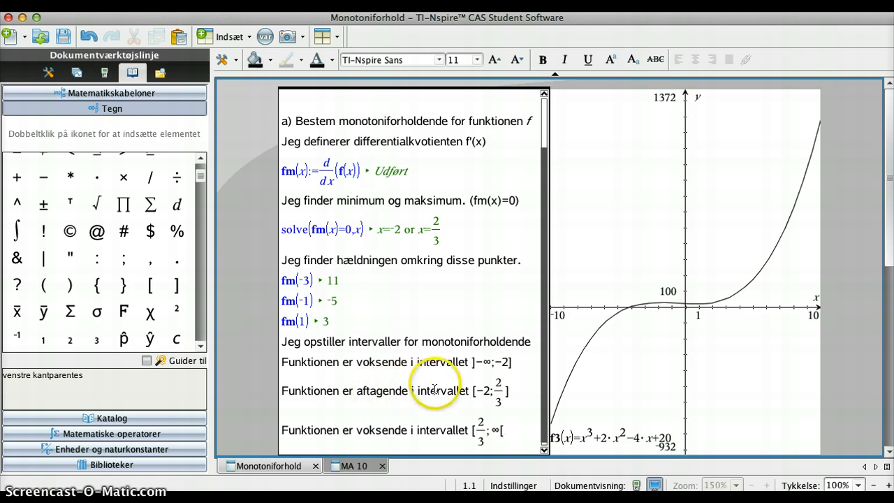
click(483, 392)
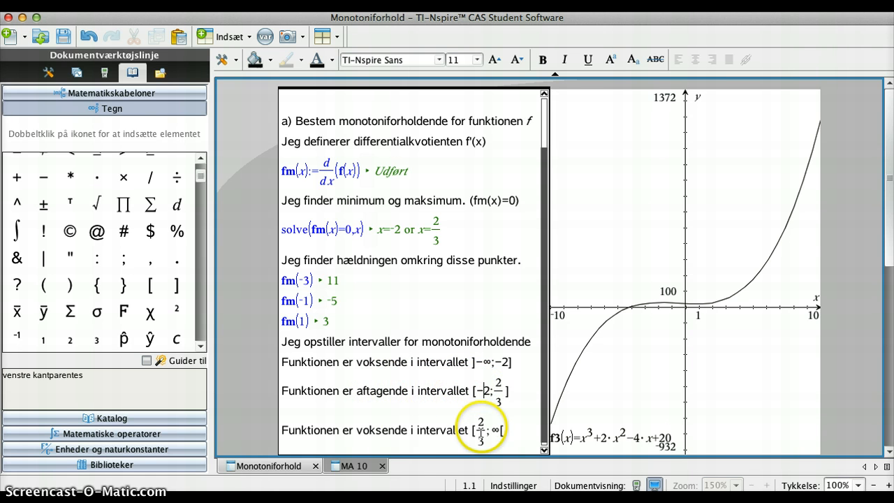
click(482, 424)
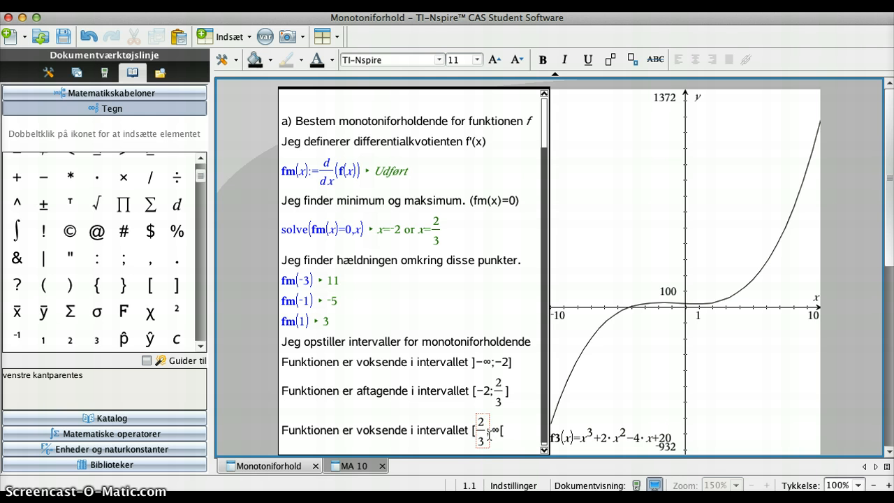
click(514, 432)
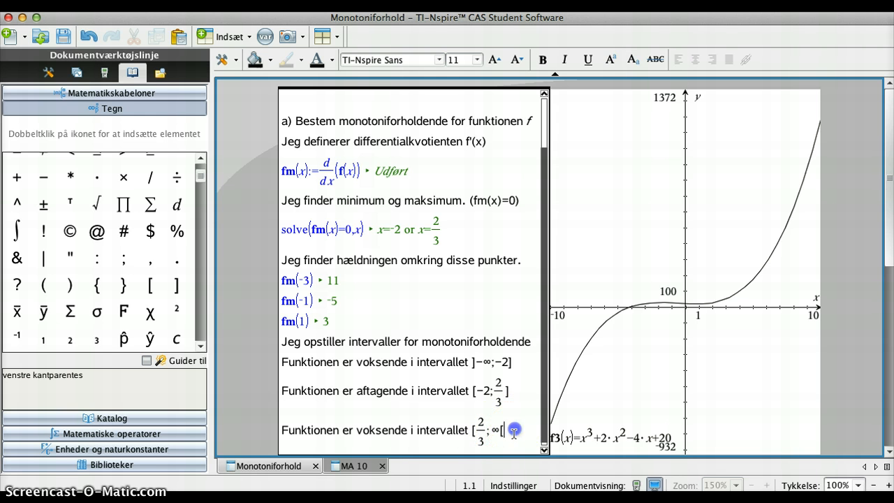